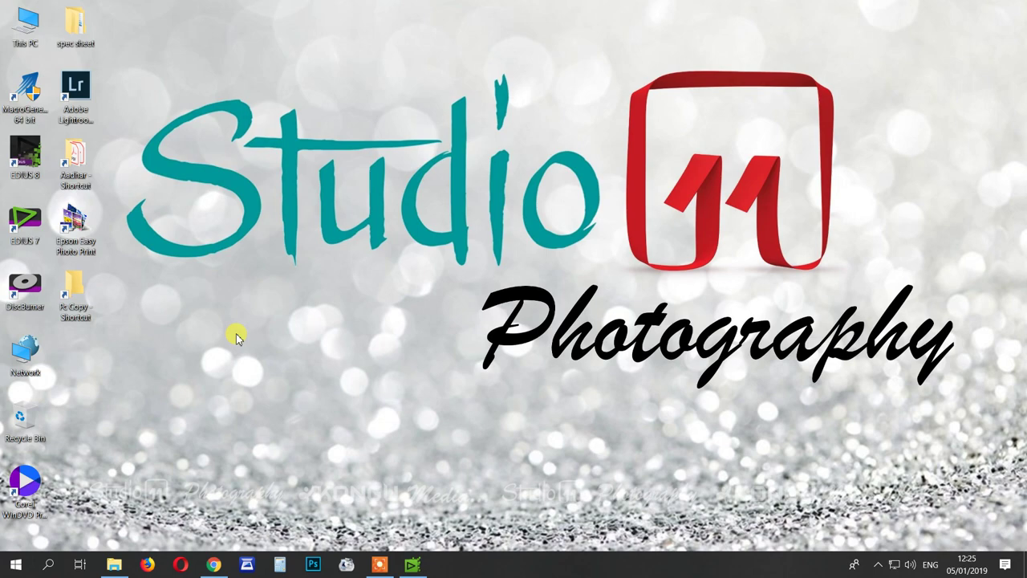
# Bring the EDIUS project forward and scroll the VideoFilters list to the Stabilizer effects
pyautogui.click(412, 564)
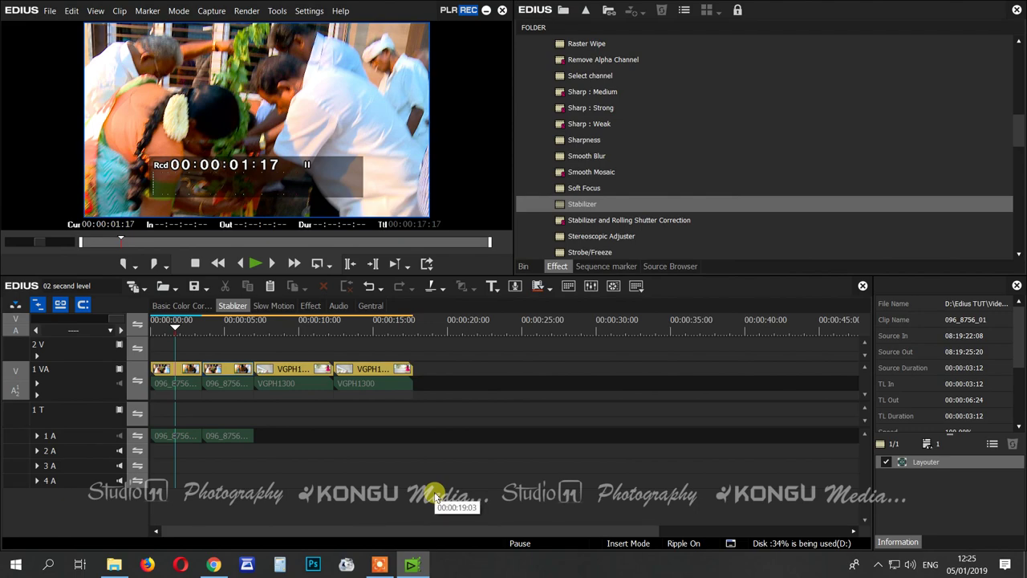
pyautogui.scroll(10, 586, 101)
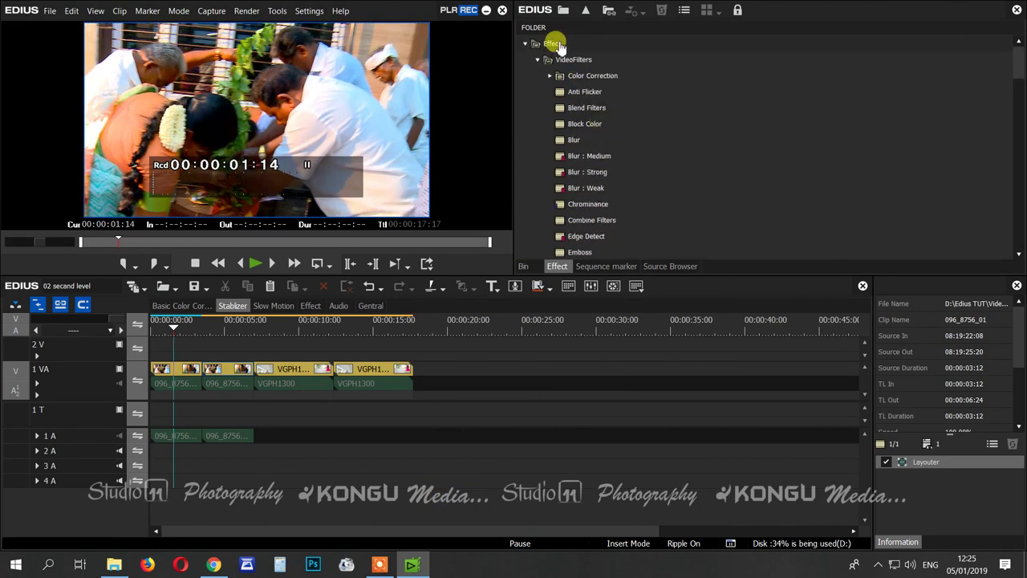
pyautogui.scroll(-15, 579, 112)
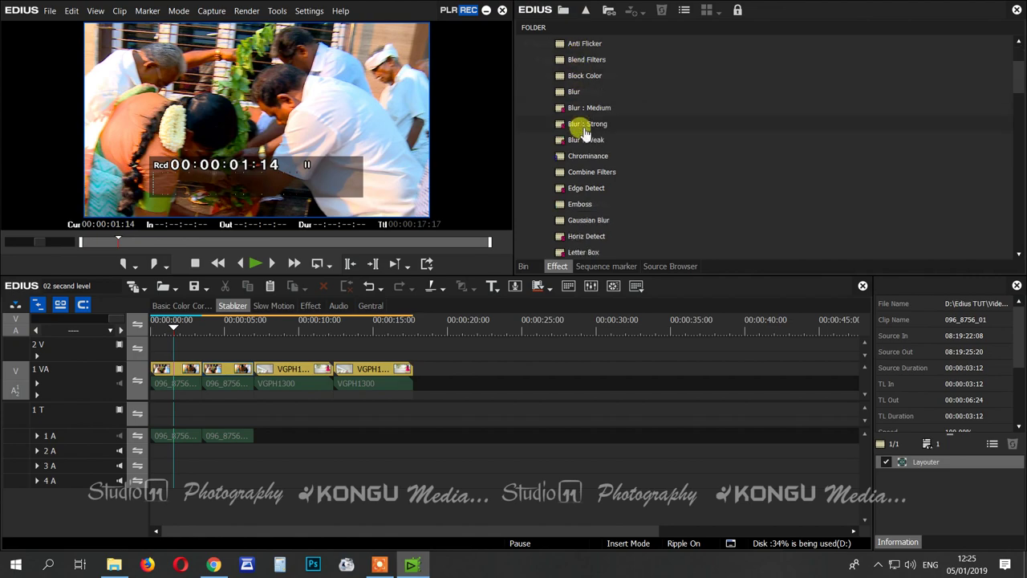
pyautogui.scroll(5, 587, 156)
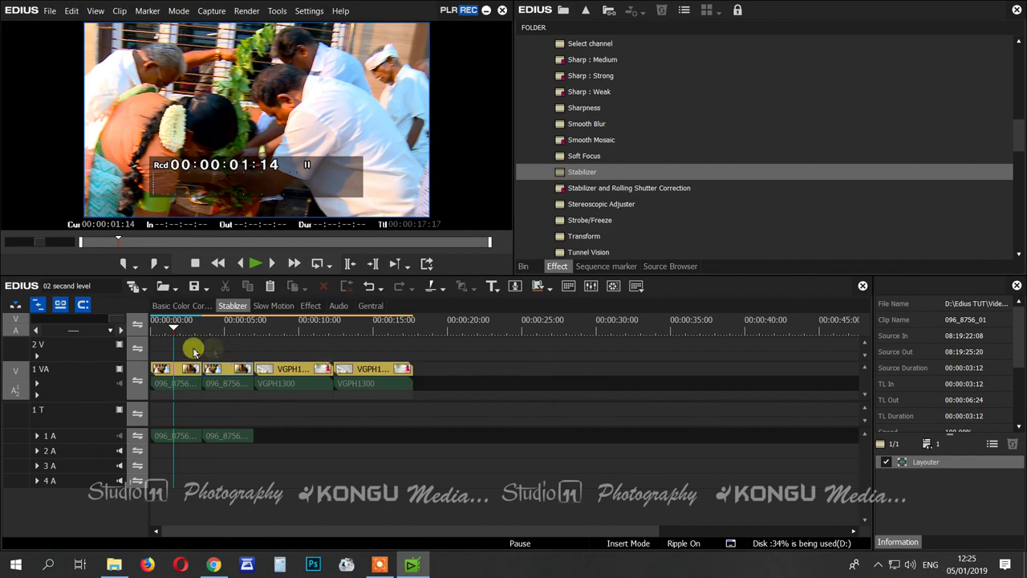
# Play the timeline from 00:00:04:19 and 00:00:14:14, then park the playhead at 00:00:04:19
pyautogui.moveTo(173, 328); pyautogui.dragTo(216, 330)
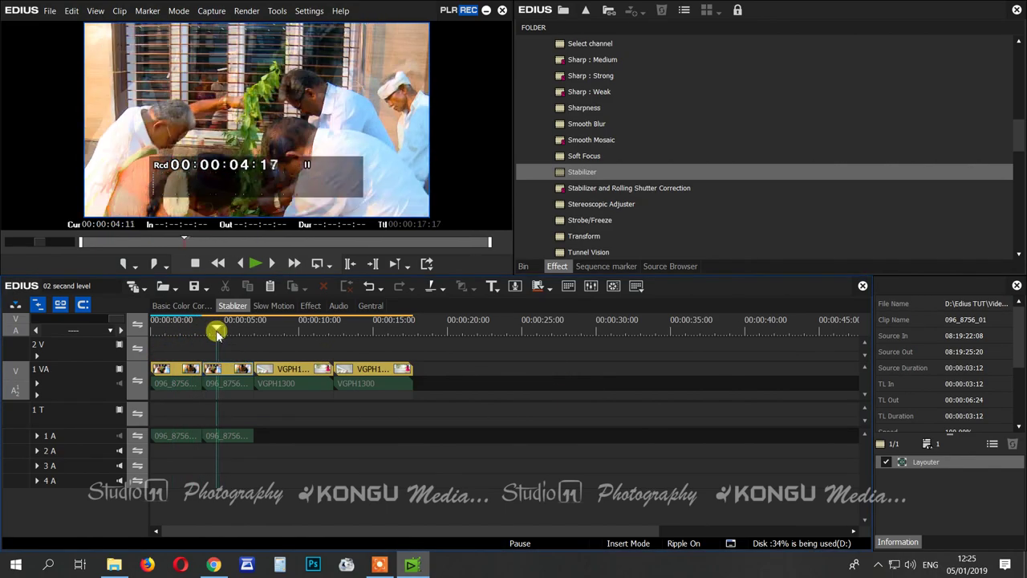
pyautogui.press('space')
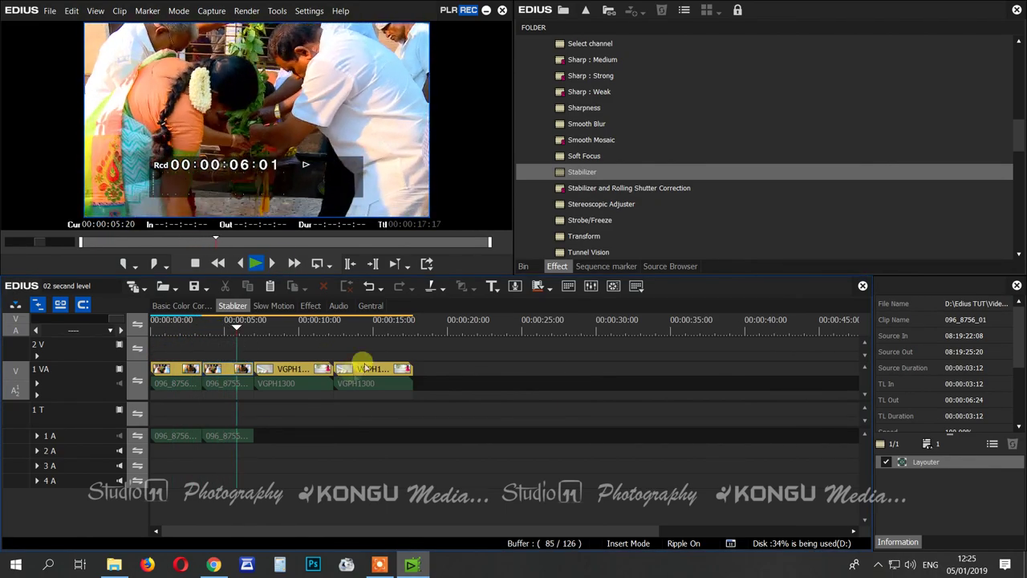
pyautogui.moveTo(351, 325); pyautogui.dragTo(367, 334)
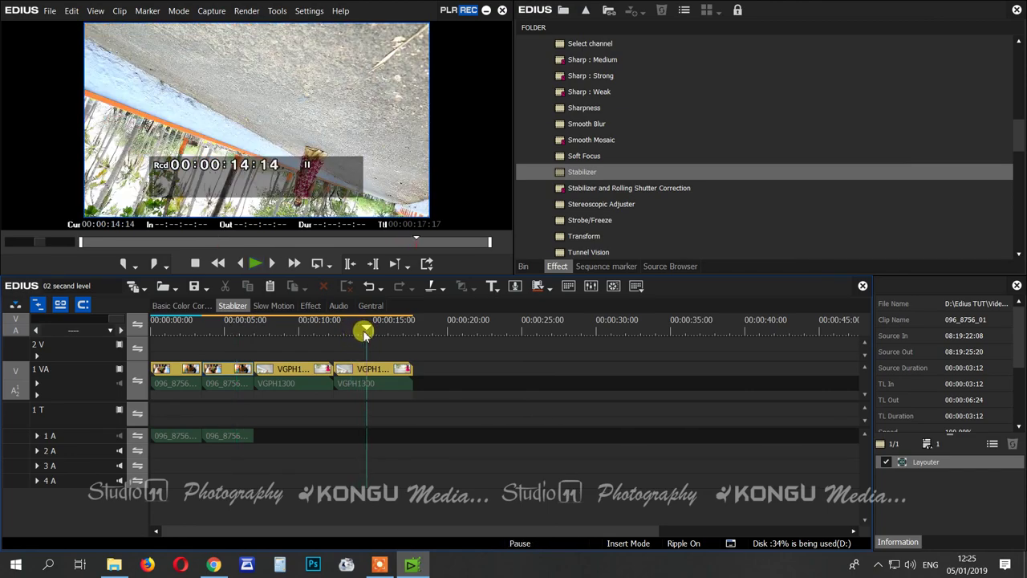
pyautogui.press('space')
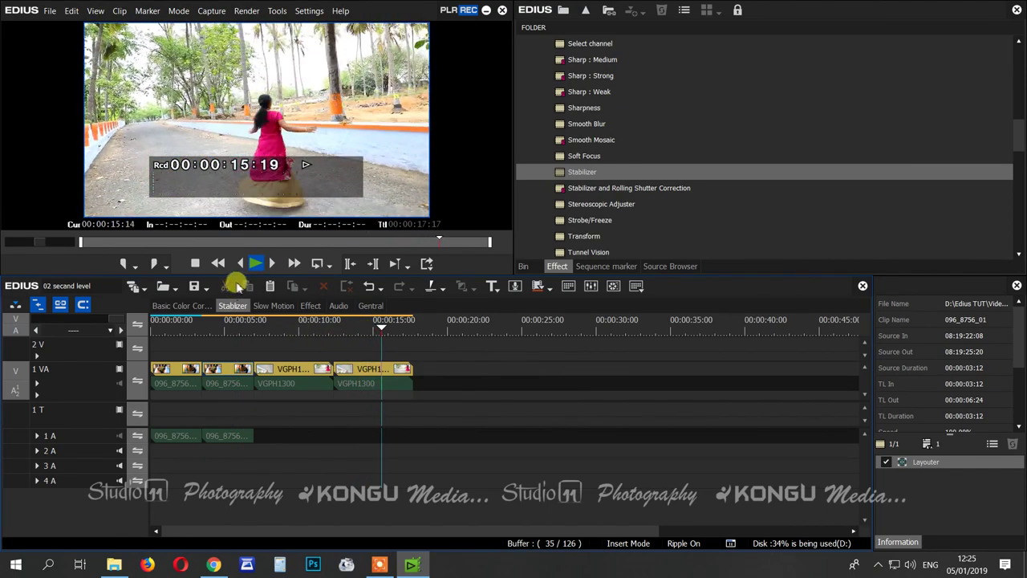
pyautogui.press('space')
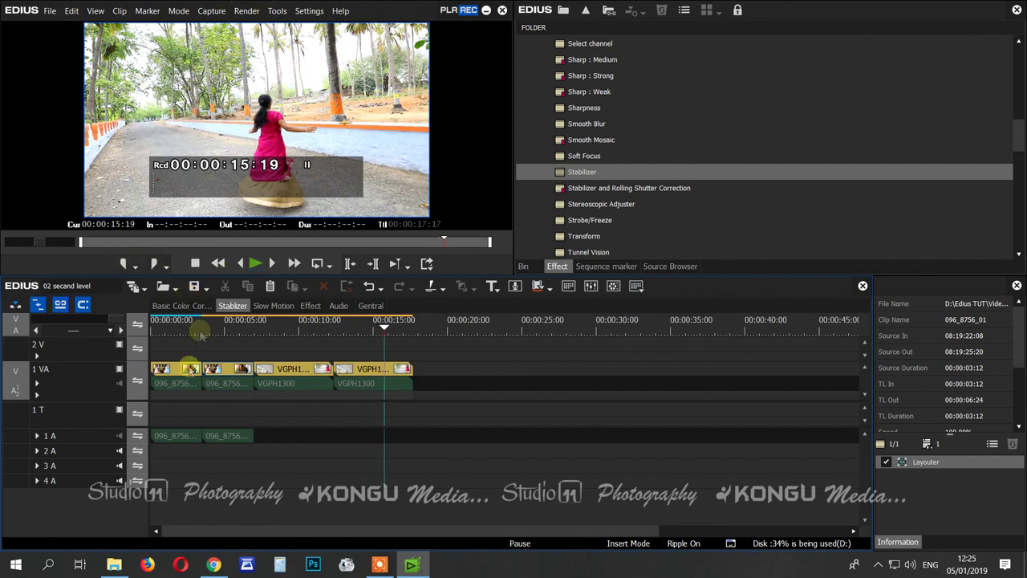
pyautogui.click(221, 325)
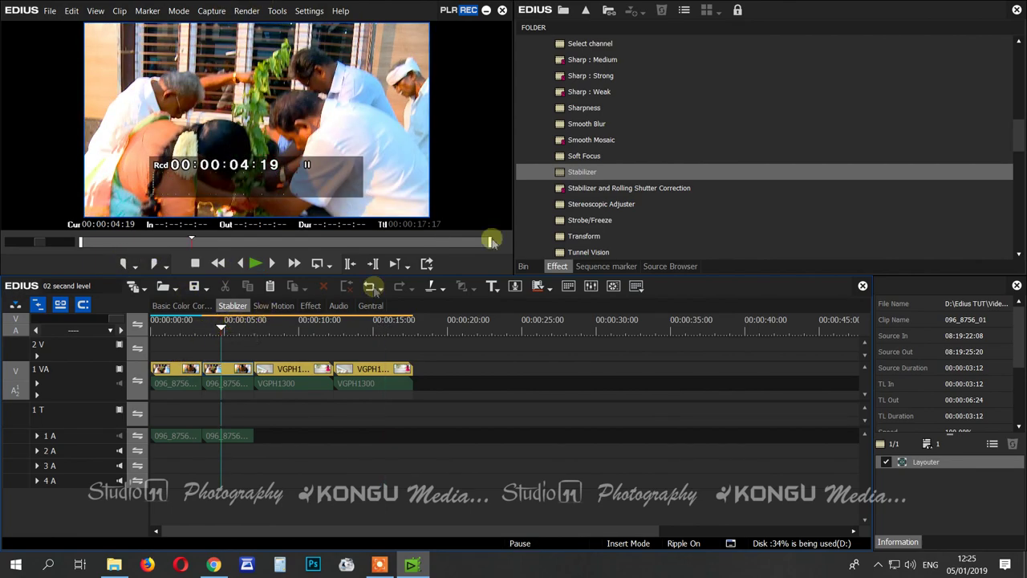
# Apply Stabilizer to the second clip and Stabilizer and Rolling Shutter Correction to VGPH1300
pyautogui.click(582, 172)
pyautogui.moveTo(587, 174); pyautogui.dragTo(236, 369)
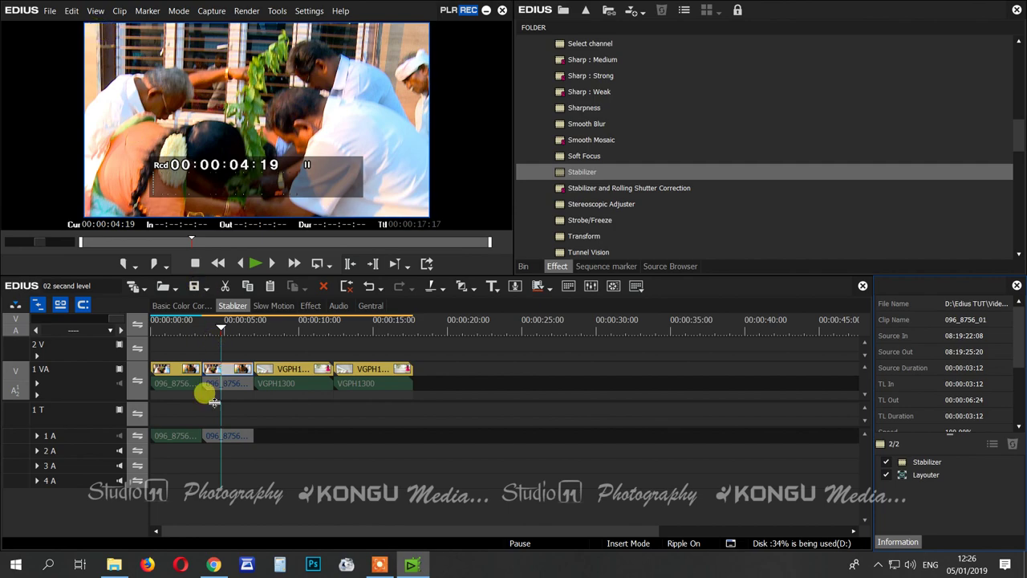
pyautogui.moveTo(603, 189); pyautogui.dragTo(383, 373)
# Check the playhead at 00:00:15:04 and 00:00:04:18, then open VGPH1300's Stabilizer settings
pyautogui.click(374, 325)
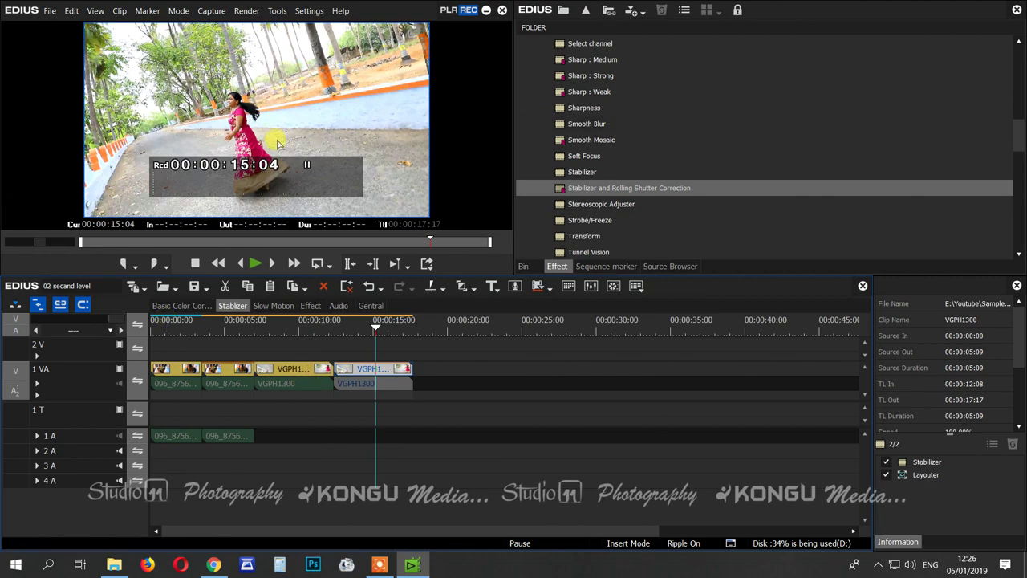
pyautogui.click(221, 324)
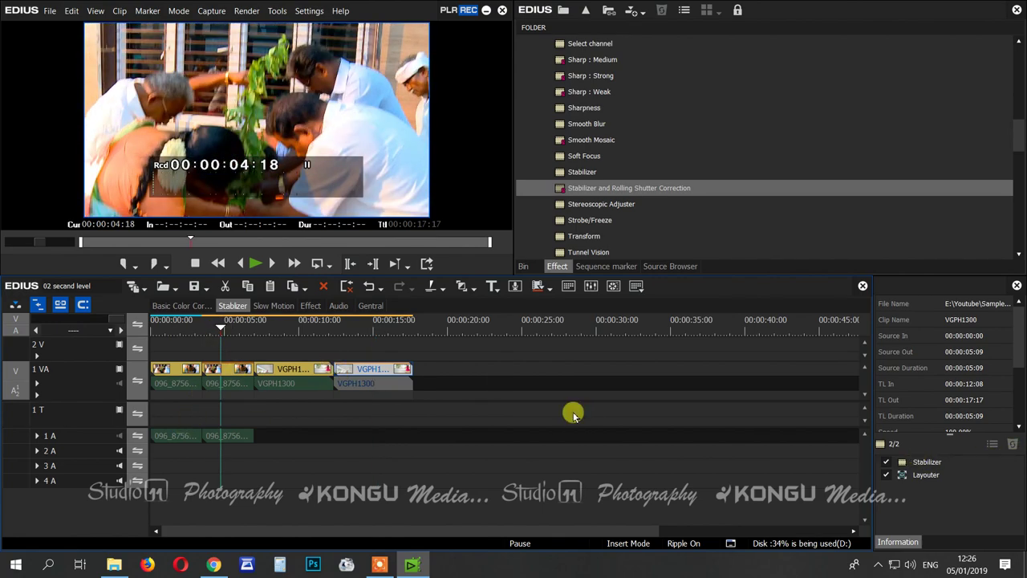
pyautogui.doubleClick(937, 462)
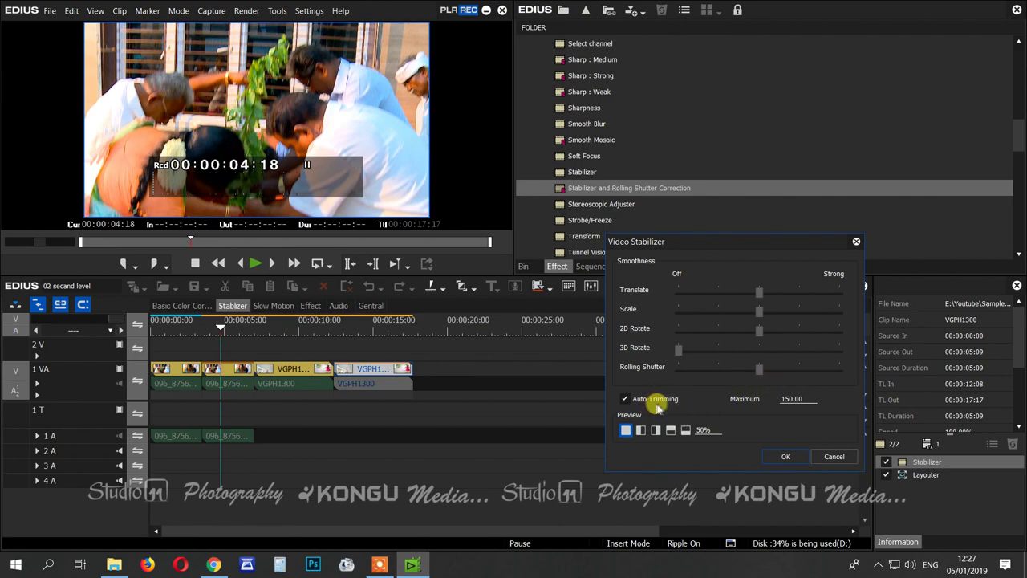
# Accept the Video Stabilizer settings with Auto Trimming on and Maximum 150.00
pyautogui.click(787, 456)
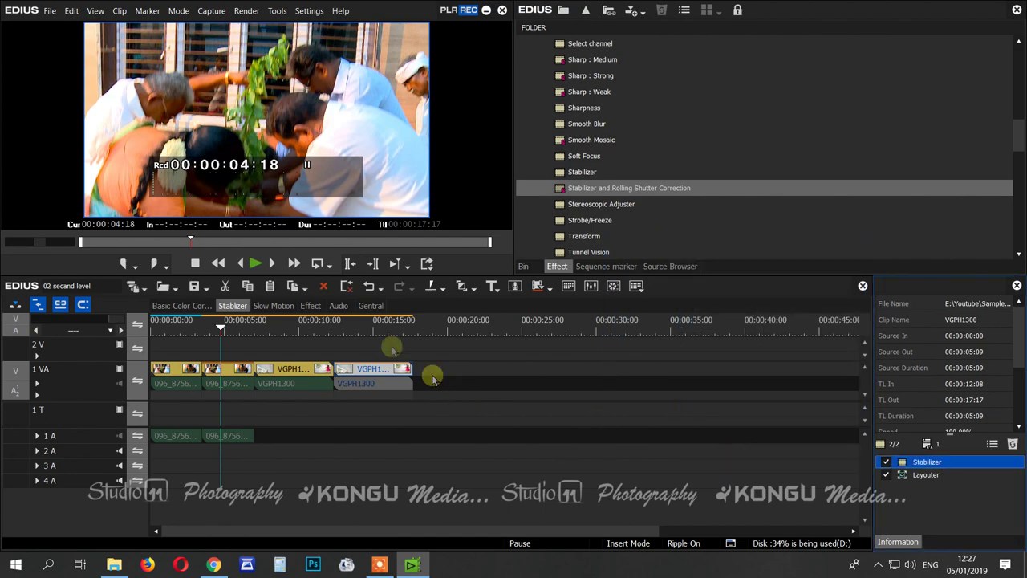
# Rewind to the timeline start and play through the stabilized clips
pyautogui.click(383, 329)
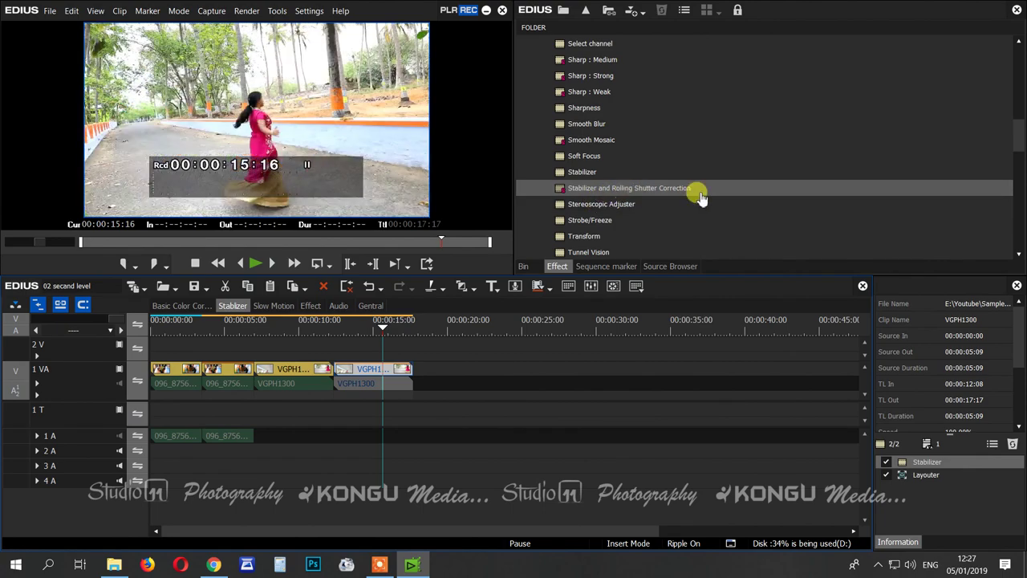
pyautogui.moveTo(183, 325); pyautogui.dragTo(152, 321)
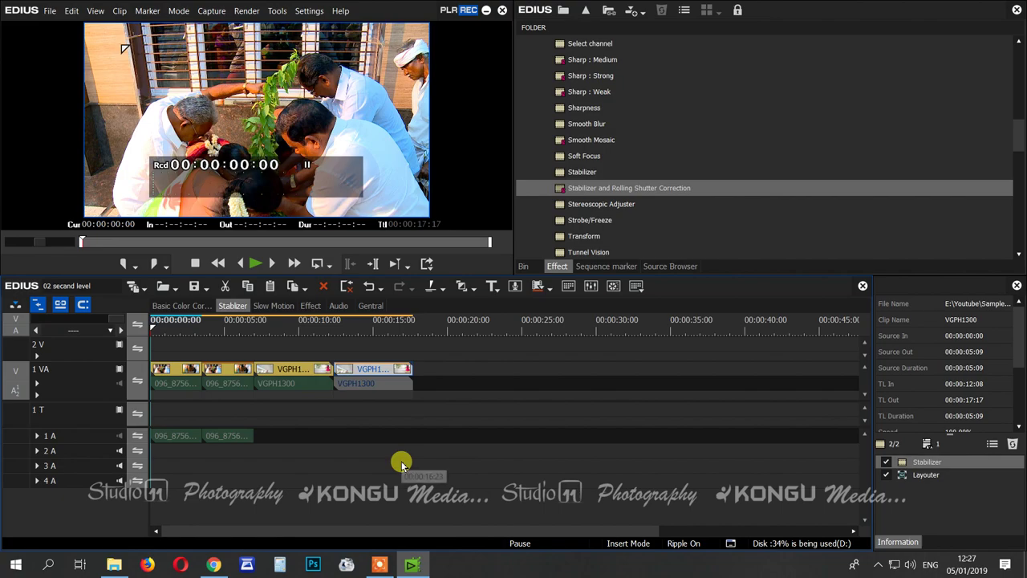
pyautogui.press('space')
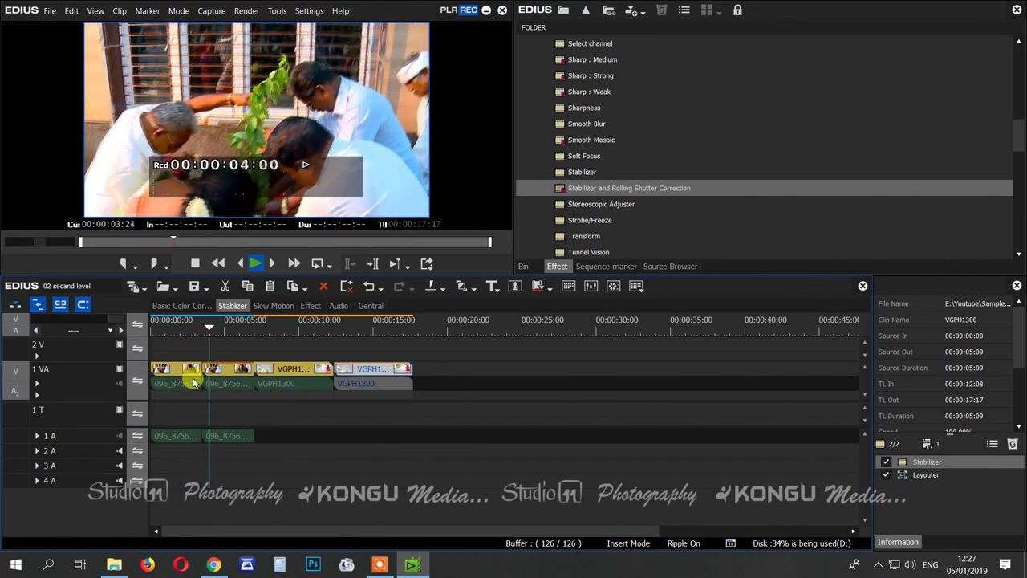
pyautogui.press('space')
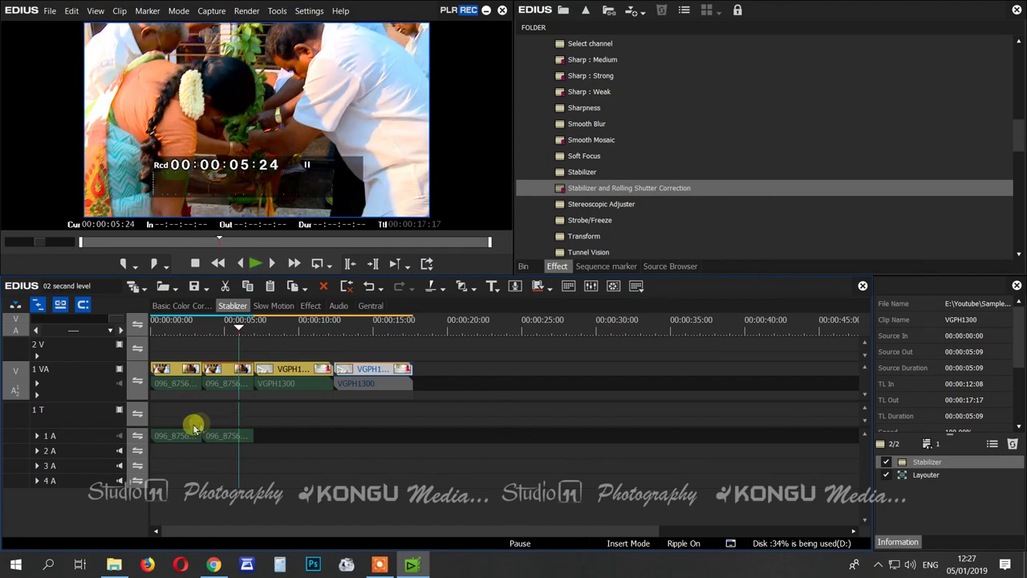
# Play the section from 00:00:06:24 and pause at 00:00:12:08
pyautogui.click(264, 328)
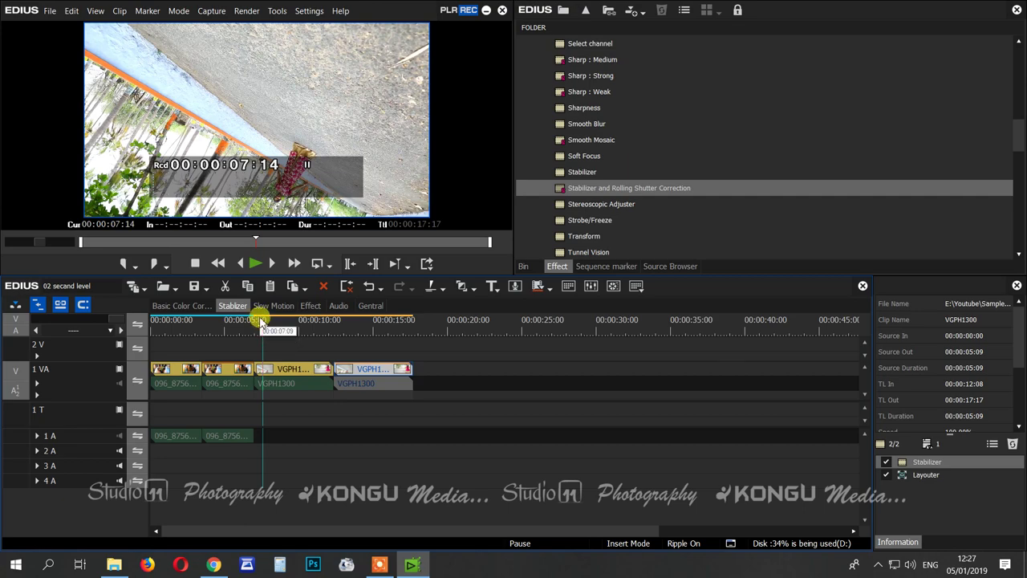
pyautogui.click(253, 321)
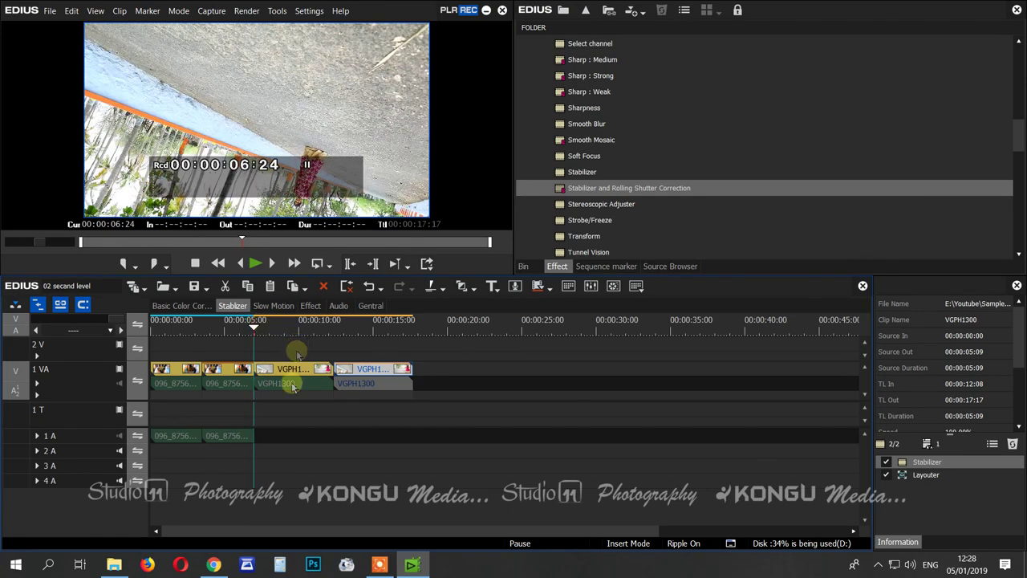
pyautogui.press('space')
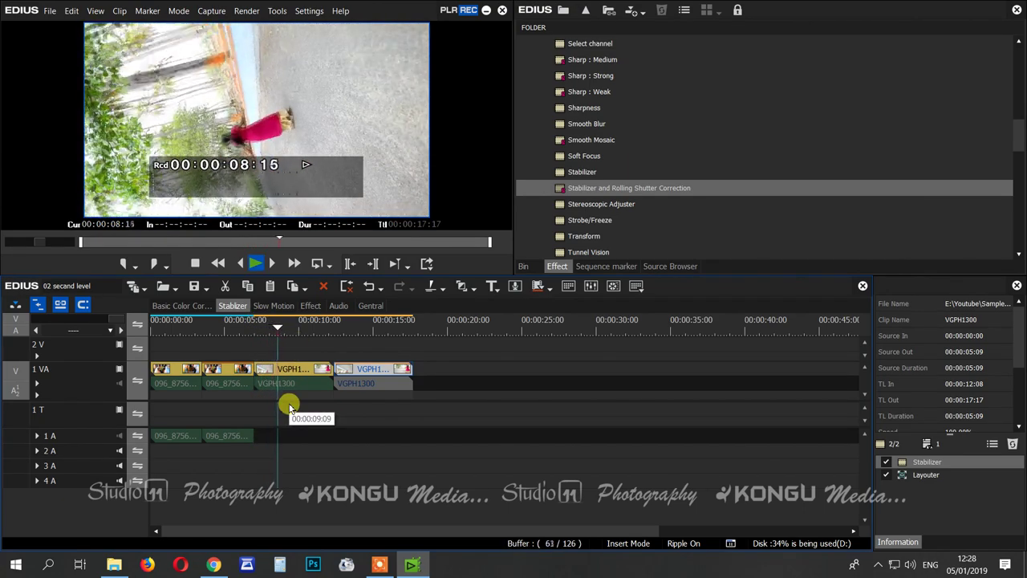
pyautogui.click(333, 327)
# Apply Stabilizer and Rolling Shutter Correction to a VGPH1300 clip, replay it, and reopen Video Stabilizer
pyautogui.moveTo(678, 230); pyautogui.dragTo(368, 379)
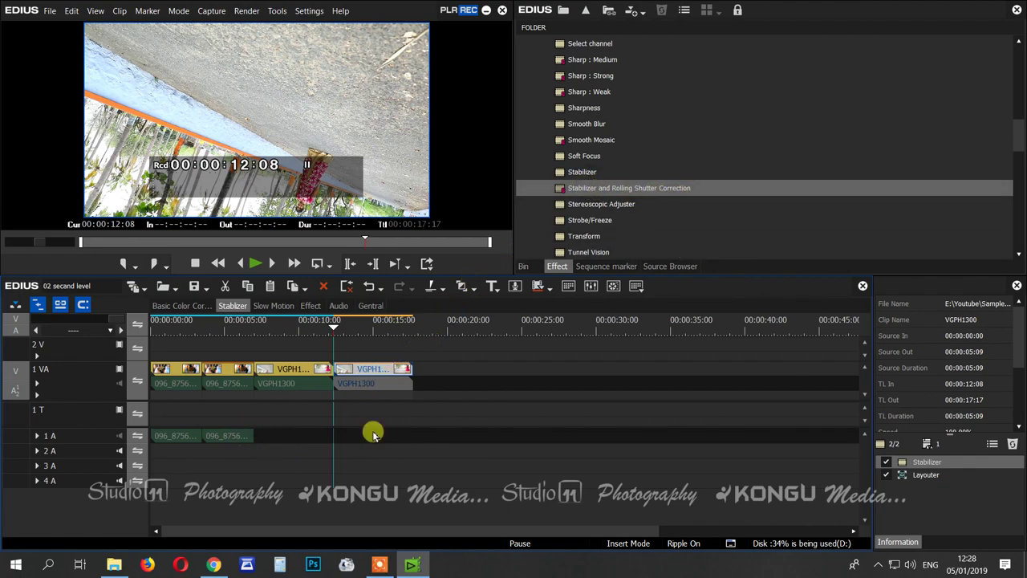
pyautogui.press('space')
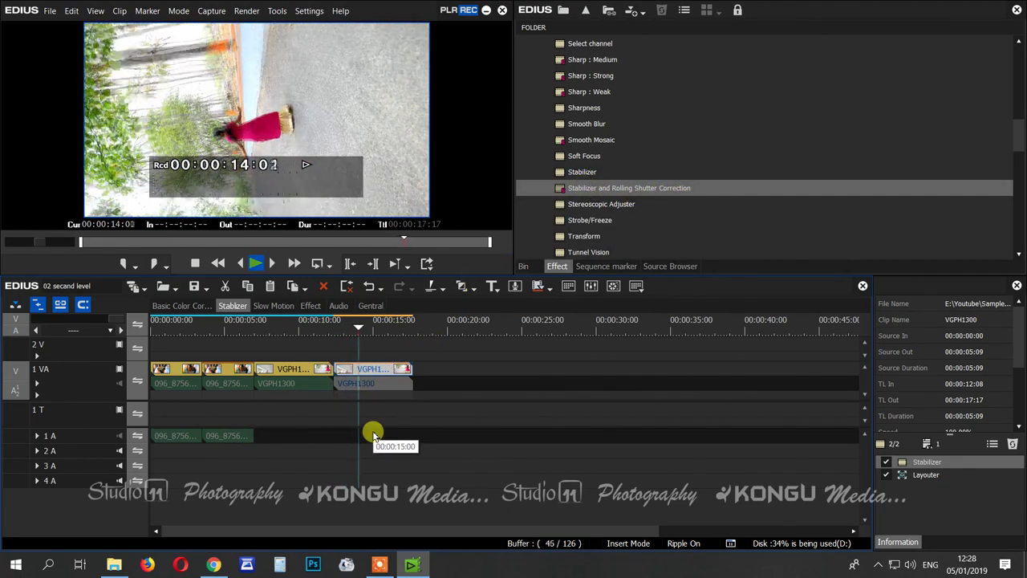
pyautogui.press('space')
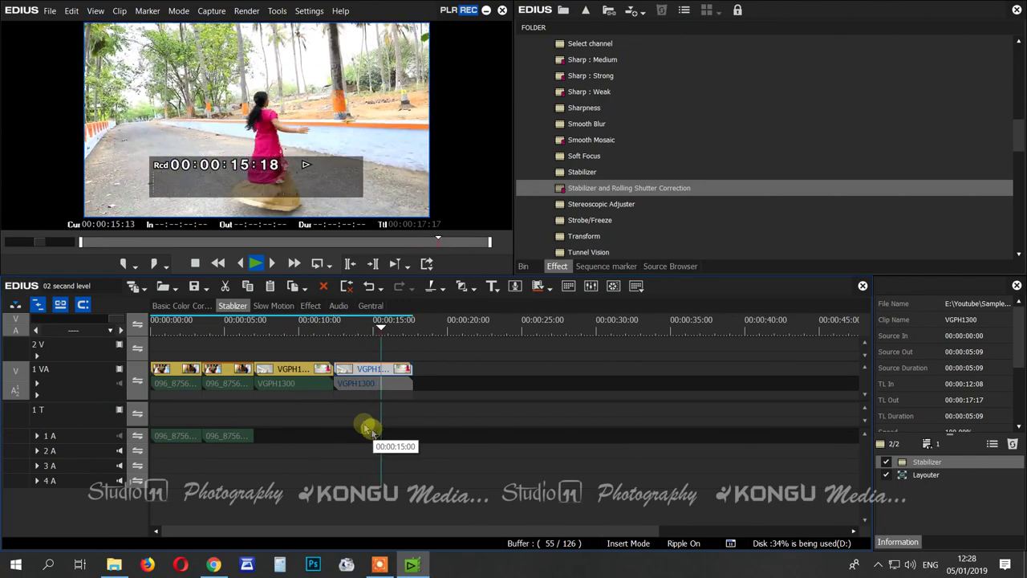
pyautogui.click(283, 335)
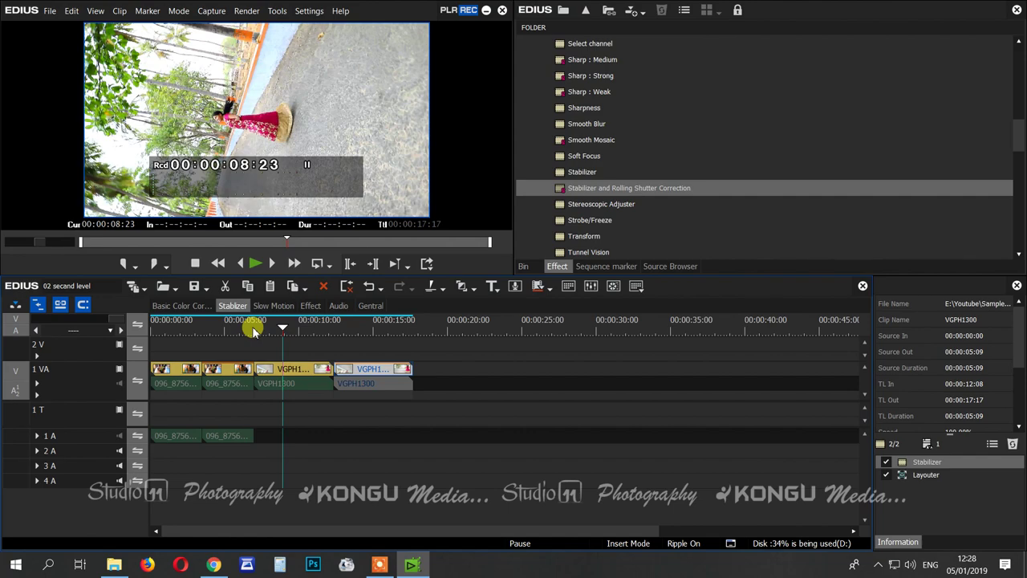
pyautogui.doubleClick(931, 462)
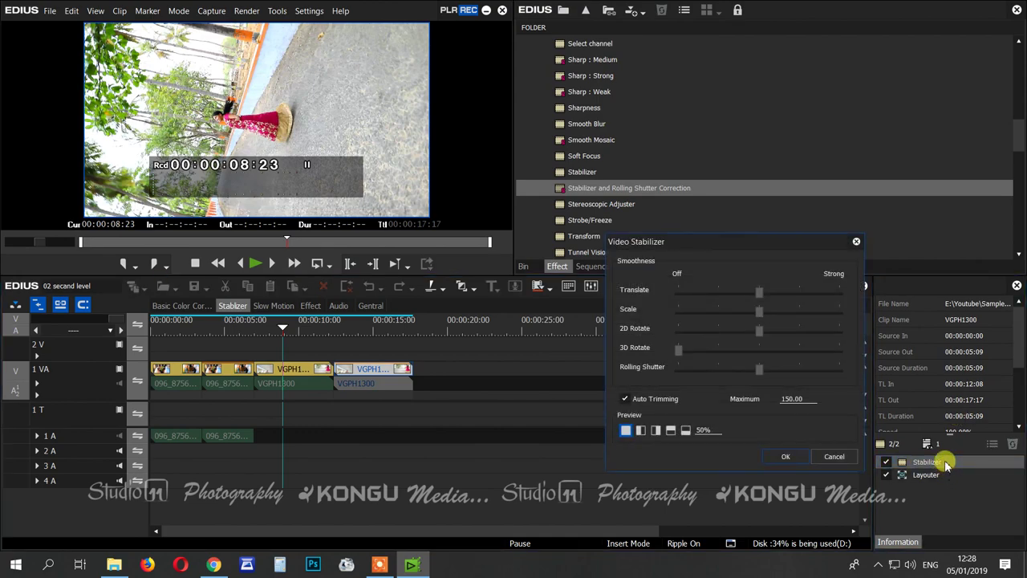